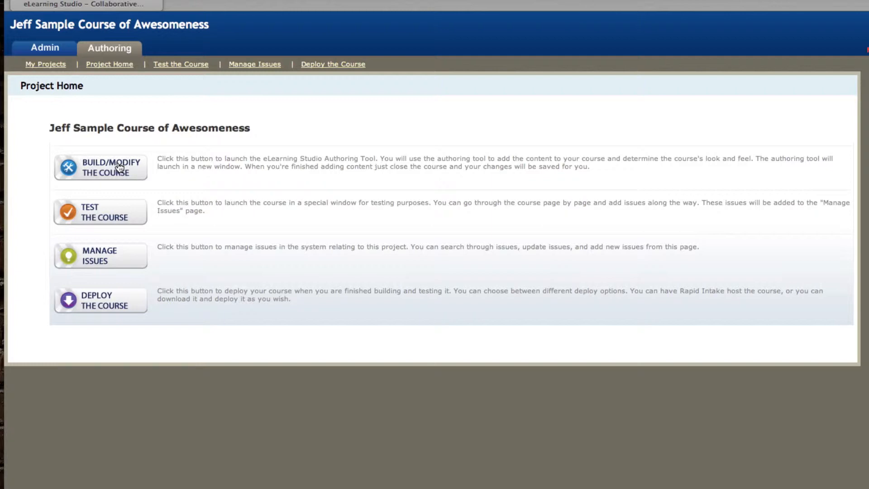
Launch the course authoring tool from the project home page and open the course settings
left_click(120, 167)
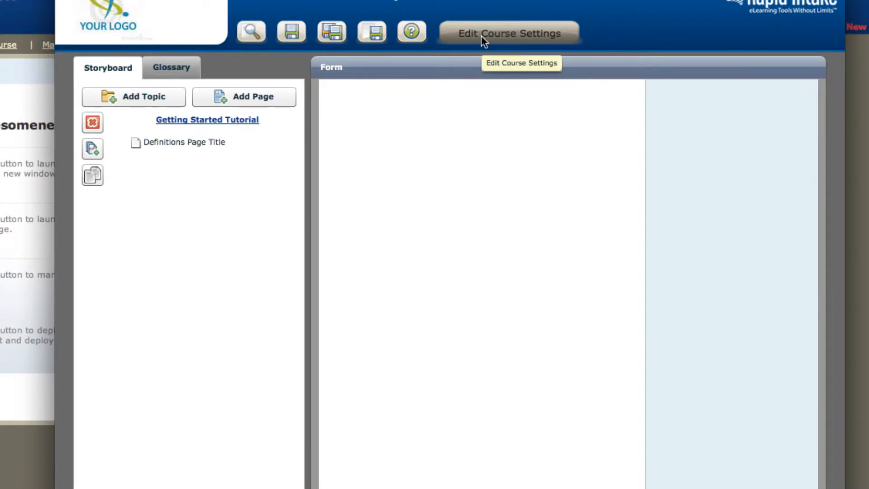
left_click(502, 36)
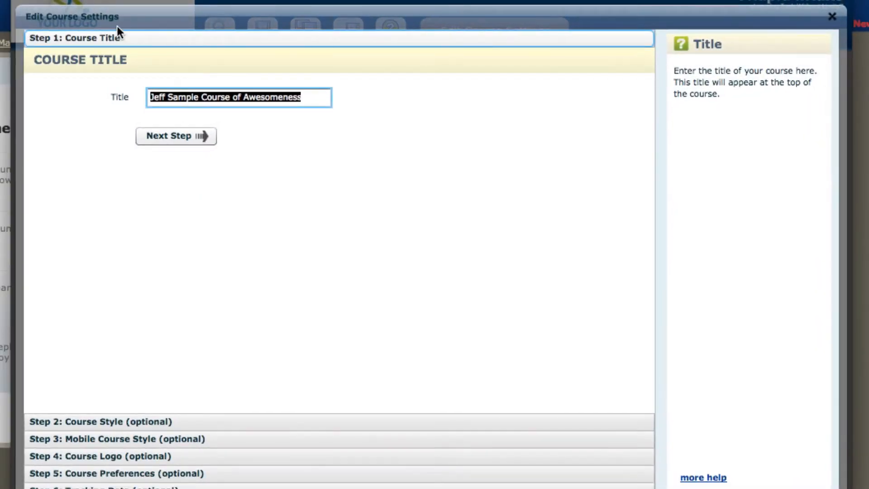
left_click(394, 82)
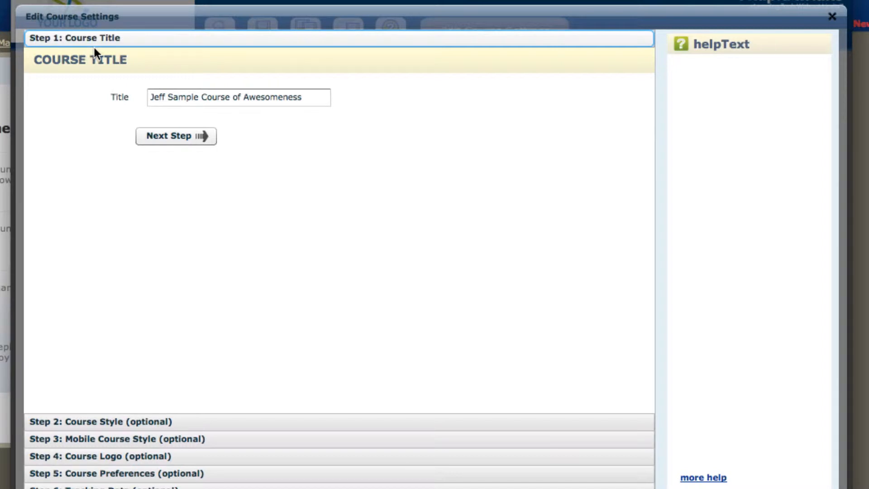
Shorten the course title to "Course of Awesomeness"
left_click(222, 97)
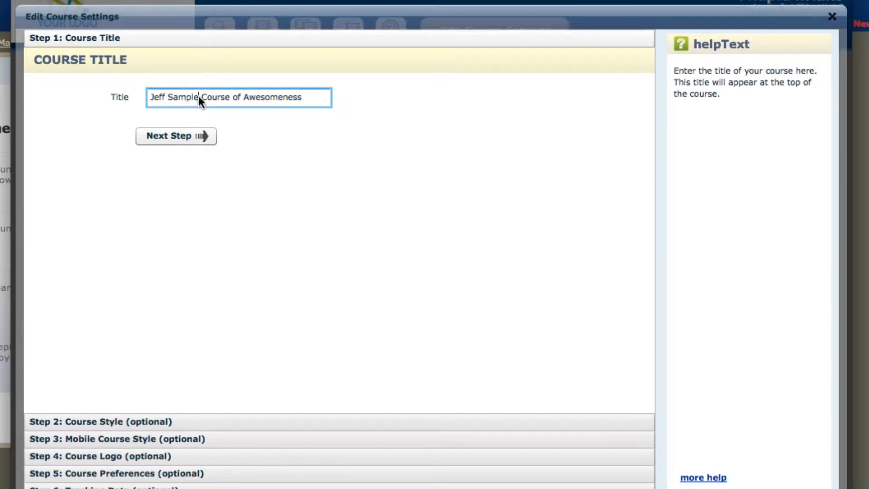
left_click_drag(203, 95, 91, 85)
key("BackSpace")
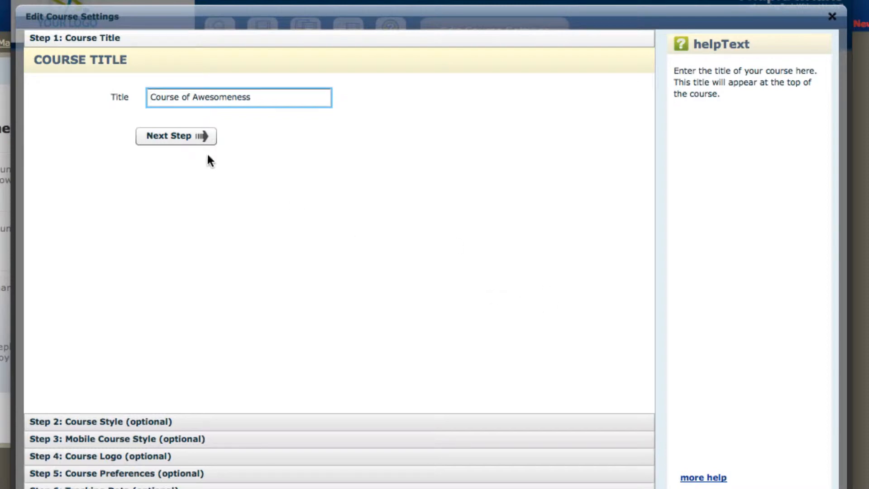
Proceed to the course style settings and set the style to Deep Blue (Player 8, 1024x768)
left_click(200, 137)
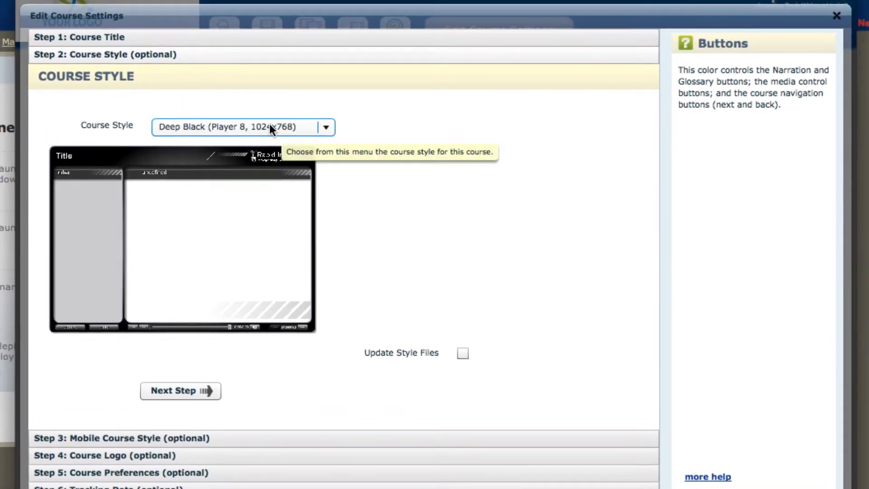
left_click(270, 128)
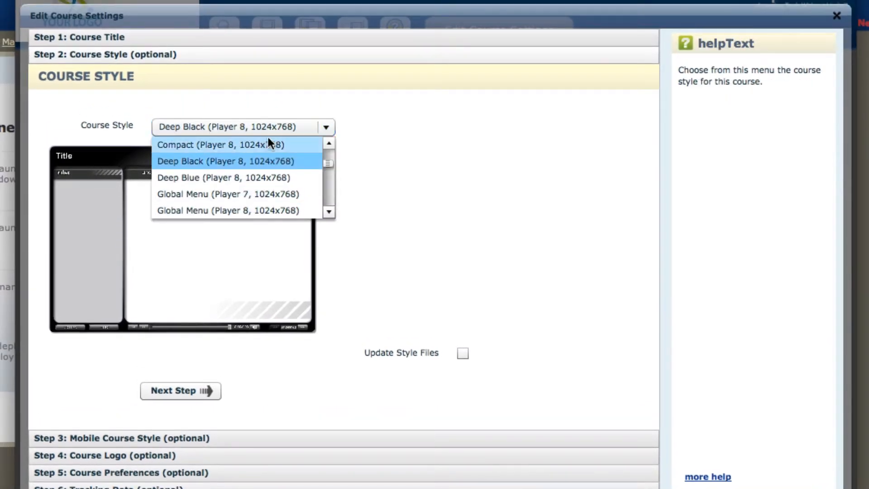
left_click(208, 178)
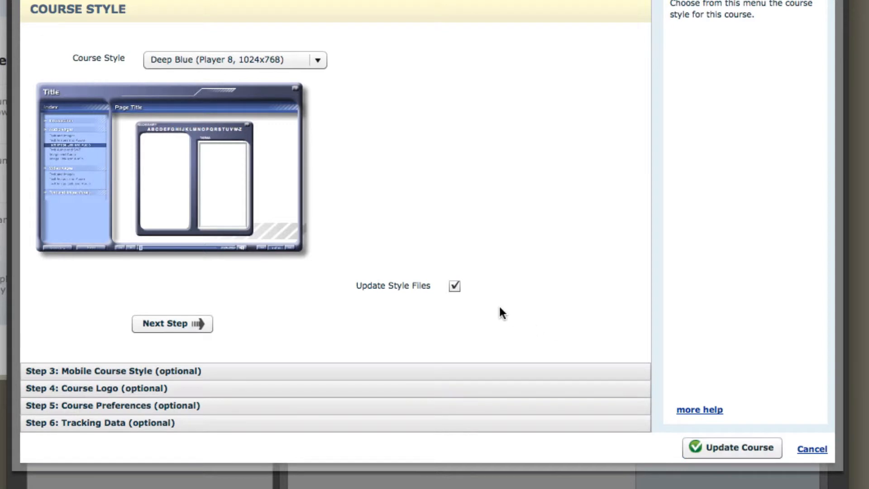
mouse_move(465, 291)
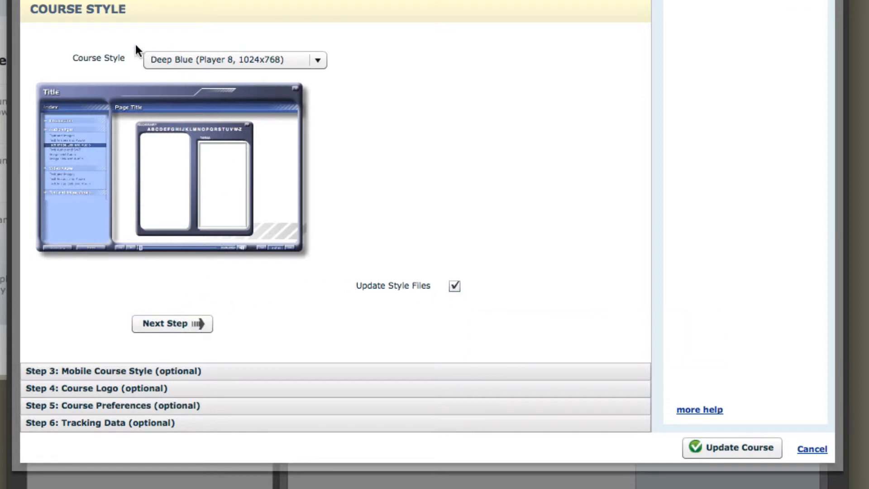
Review the available mobile course styles and the style file update option, keeping the Iconic style
left_click(171, 328)
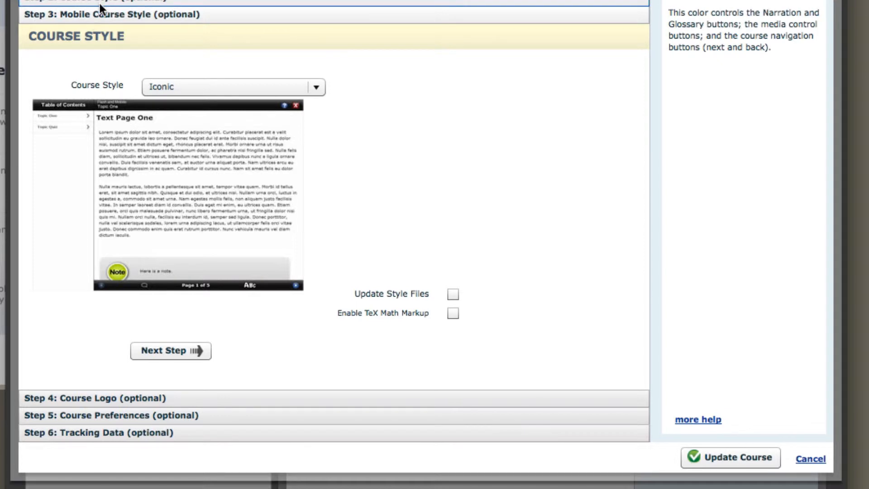
left_click(193, 86)
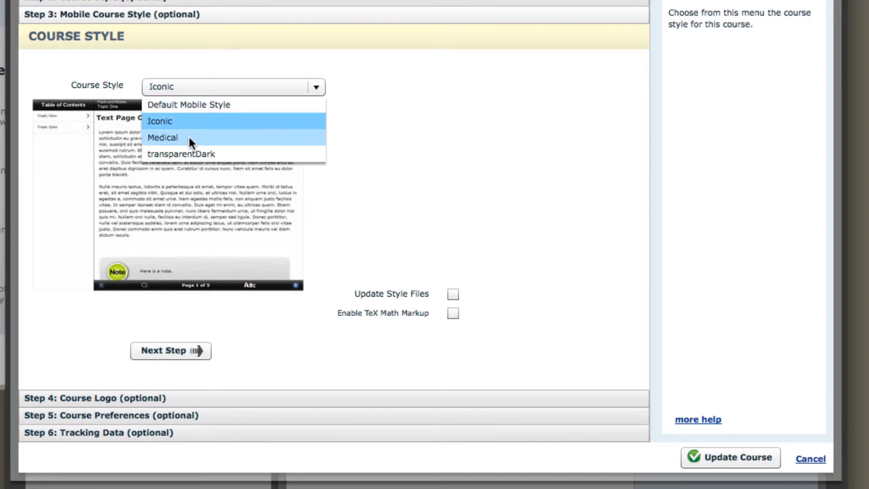
left_click(390, 142)
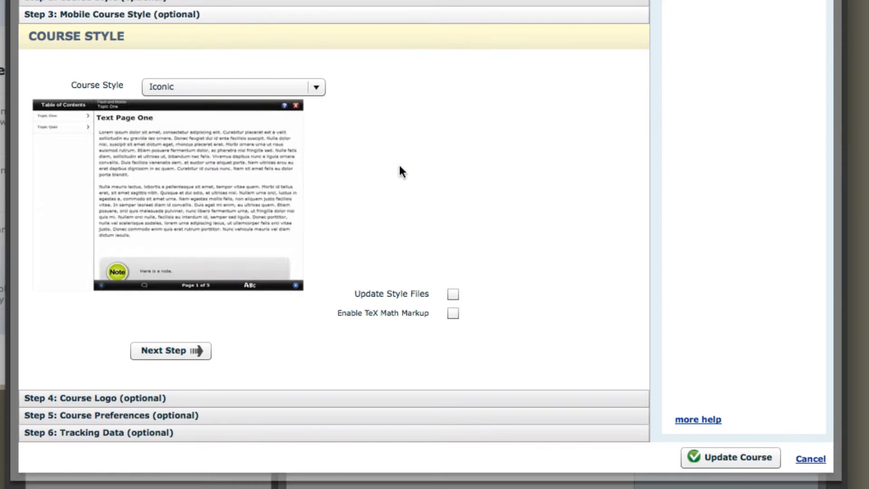
mouse_move(451, 290)
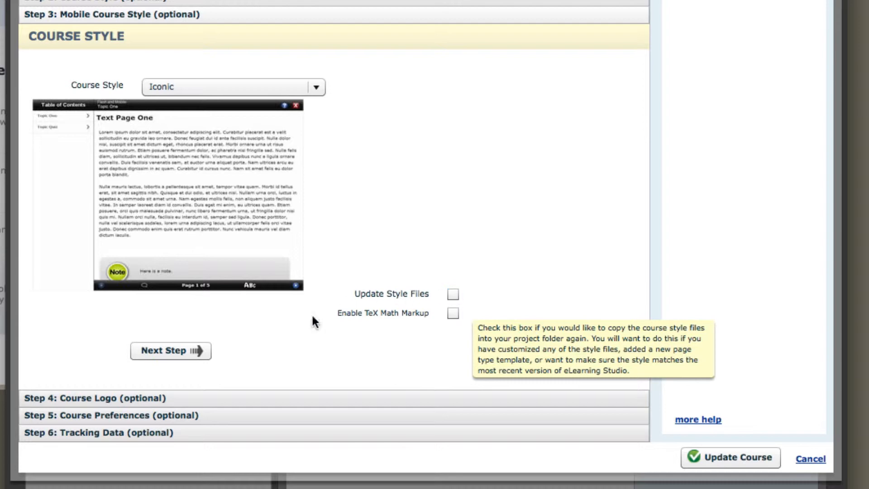
Inspect how a new image can be uploaded for the course logo, and cancel without uploading a file
left_click(170, 351)
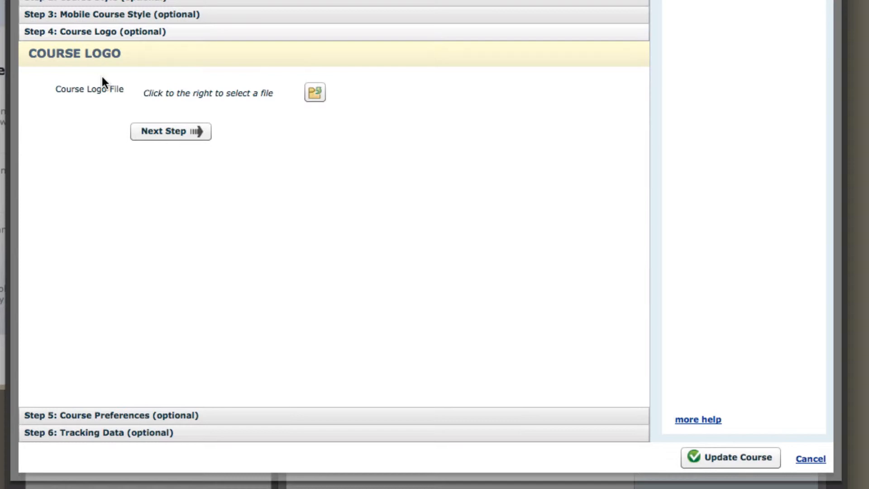
left_click(315, 92)
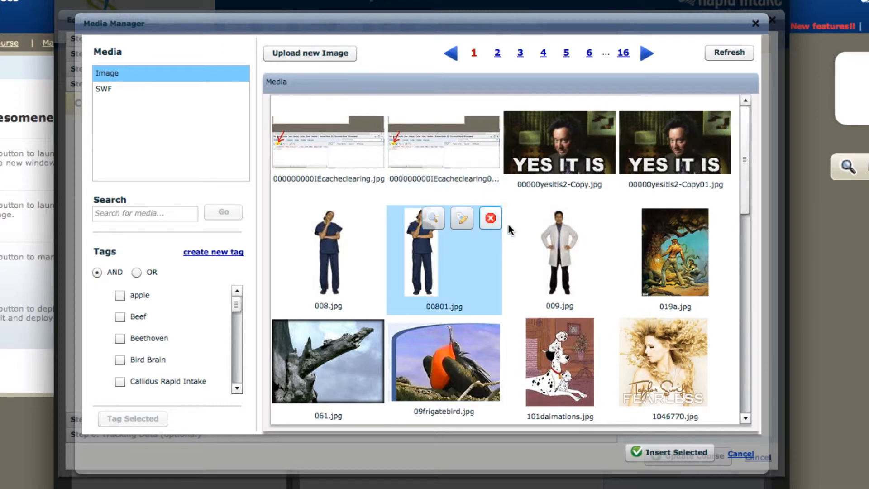
left_click(316, 53)
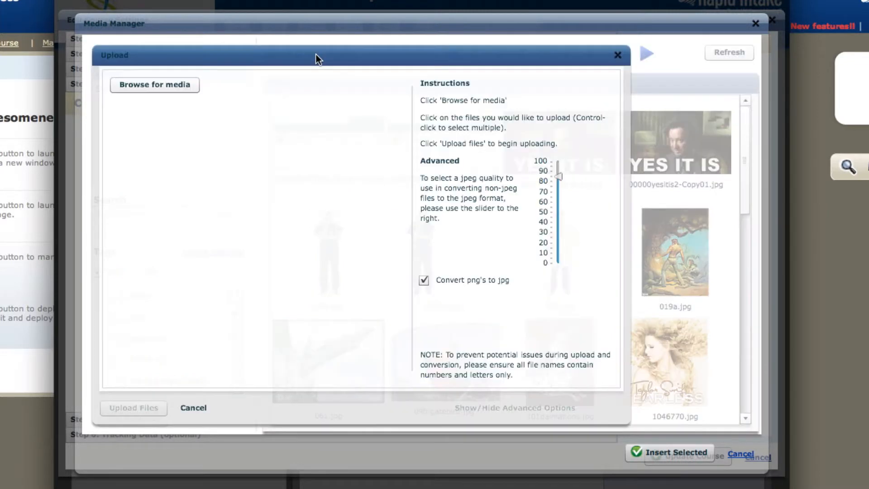
left_click(154, 85)
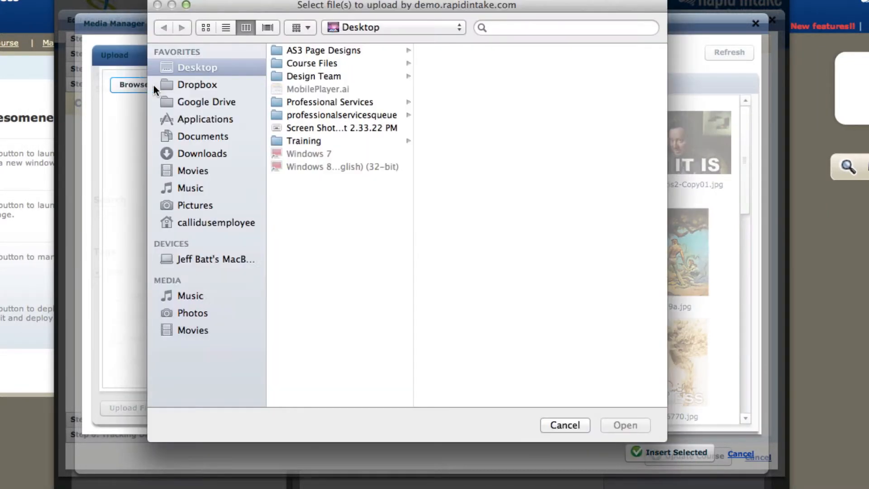
left_click(582, 426)
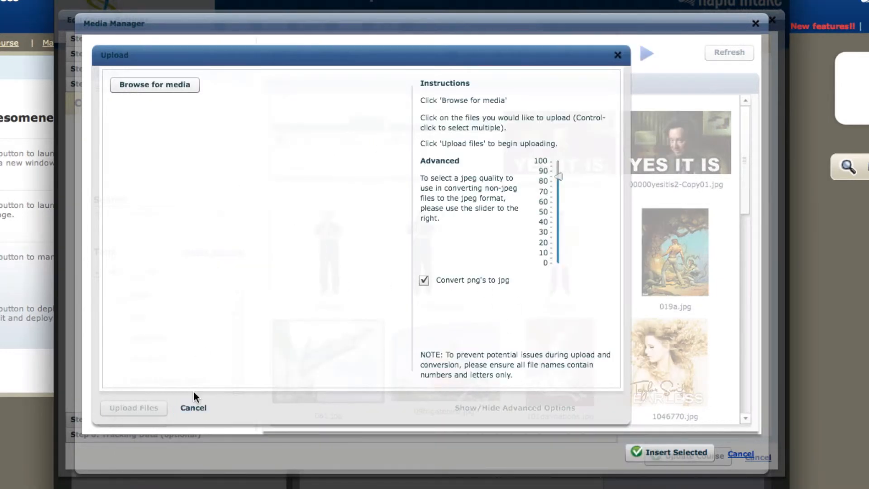
left_click(194, 407)
Search the media library for "logo", preview highdpilogo.jpg, and leave without inserting it
mouse_move(745, 173)
left_mouse_down()
mouse_move(744, 358)
mouse_move(743, 167)
left_mouse_up()
left_click(167, 214)
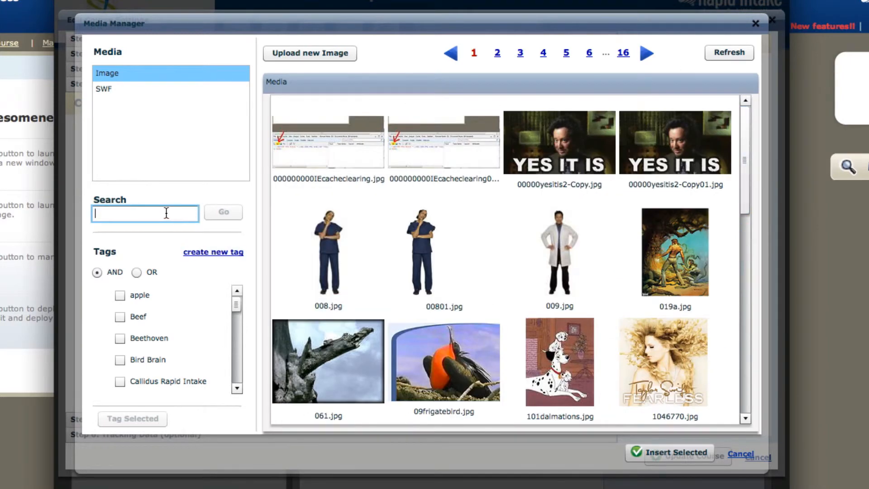
type("logo")
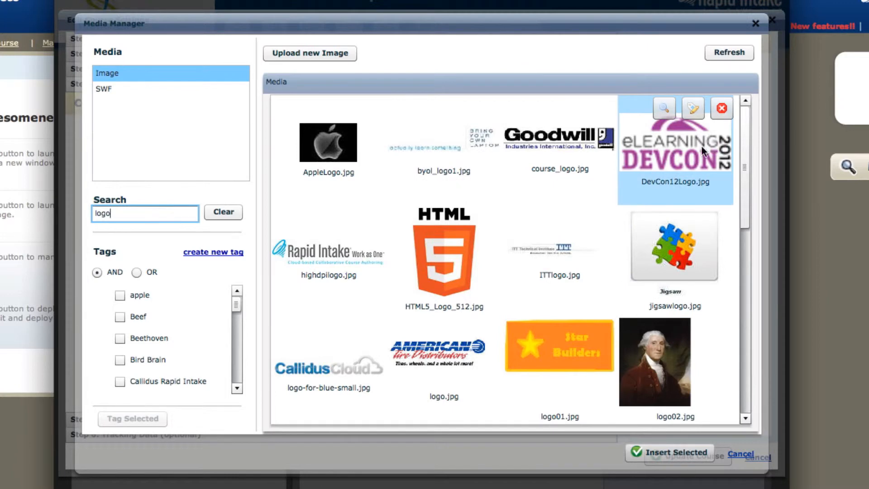
left_click(330, 257)
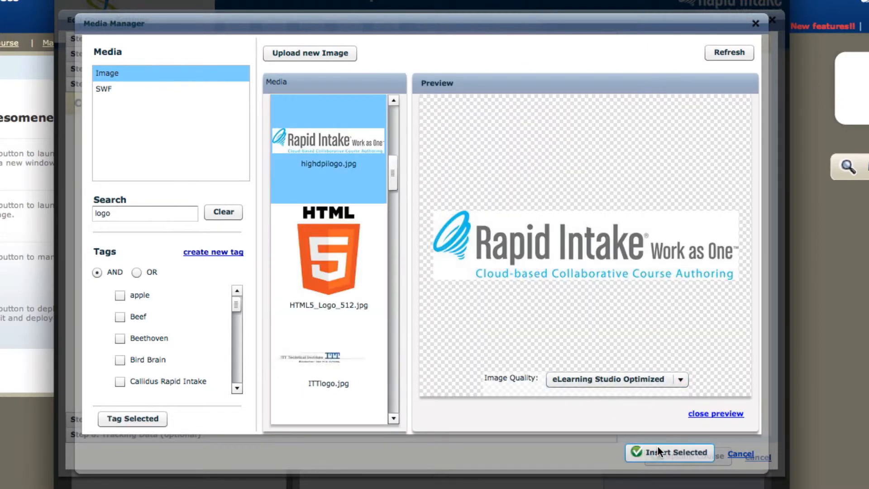
left_click(743, 454)
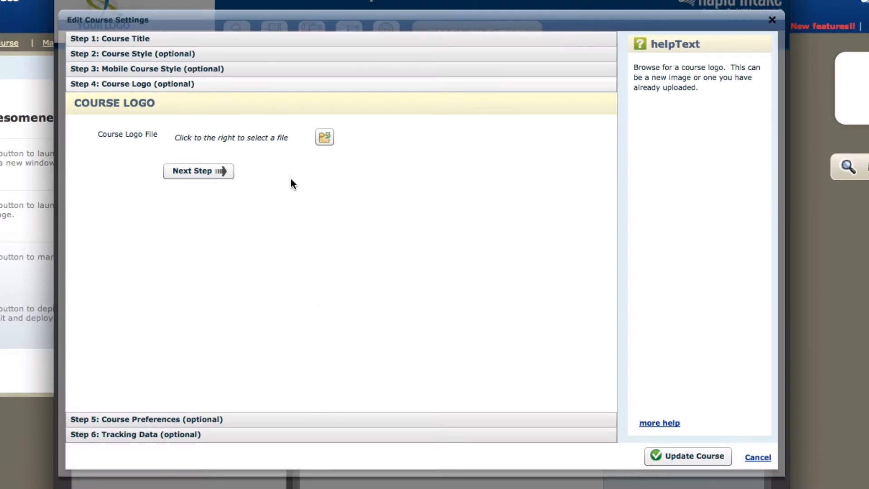
Proceed to the course preferences, turn Show Glossary Button off, and turn it back on
left_click(199, 171)
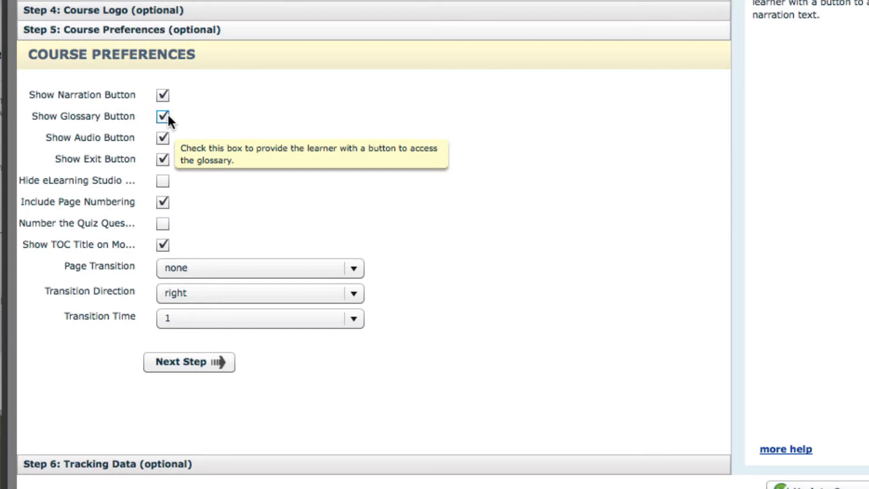
left_click(162, 117)
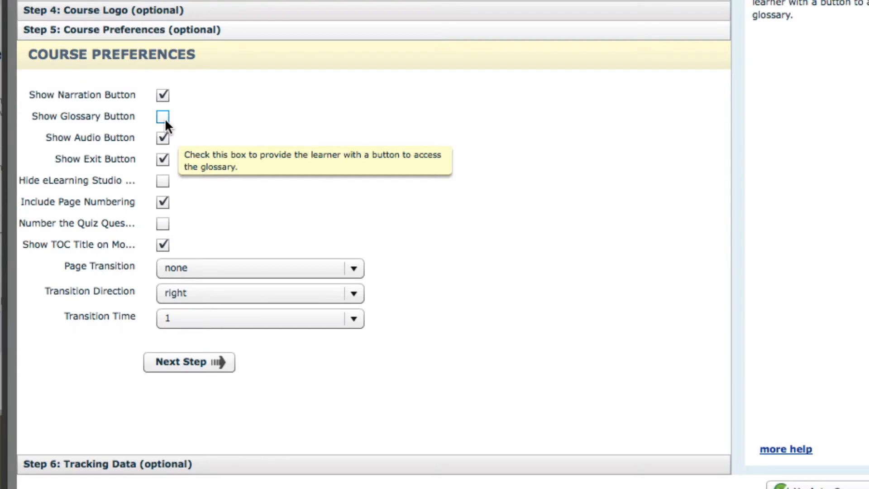
left_click(163, 116)
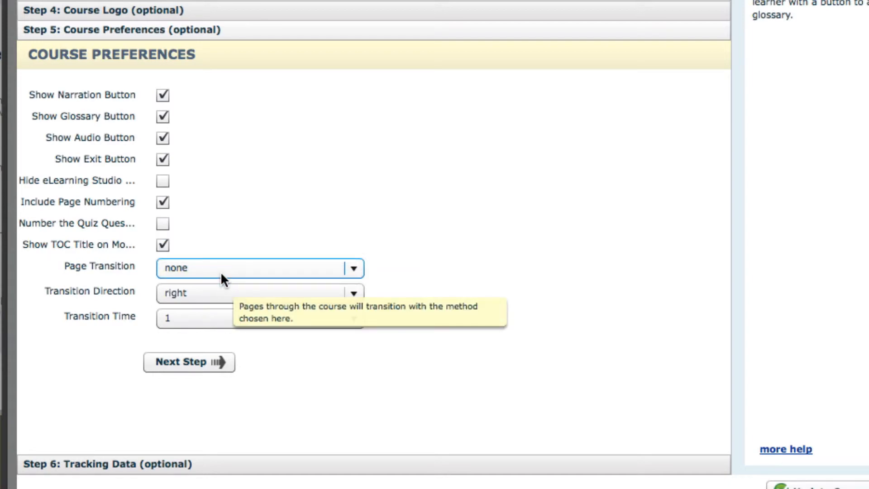
Examine the page transition and transition time options in the course preferences without changing them
left_click(221, 270)
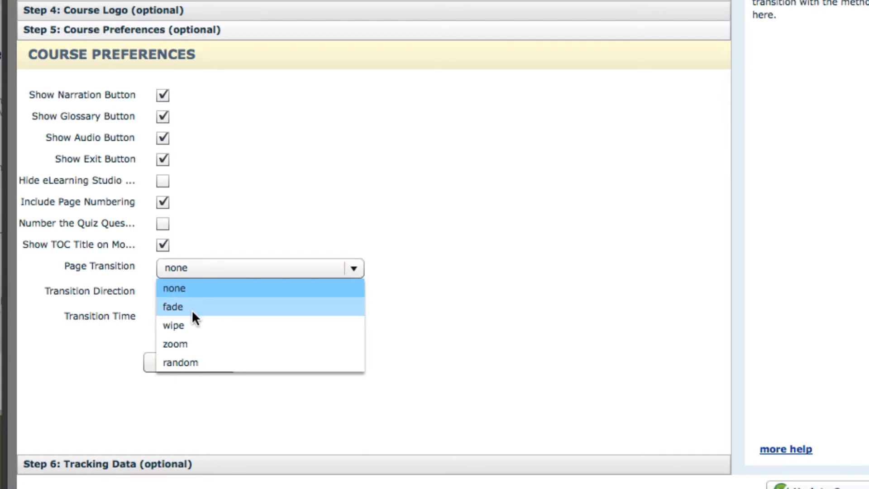
left_click(447, 303)
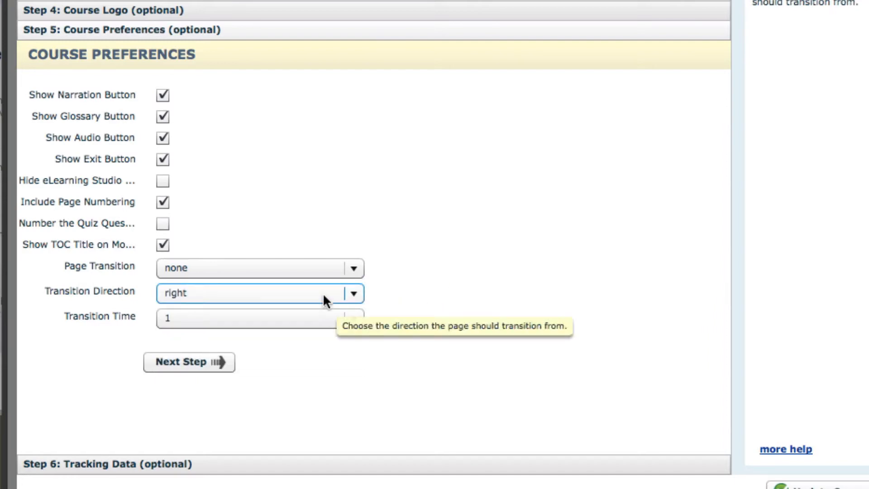
left_click(295, 320)
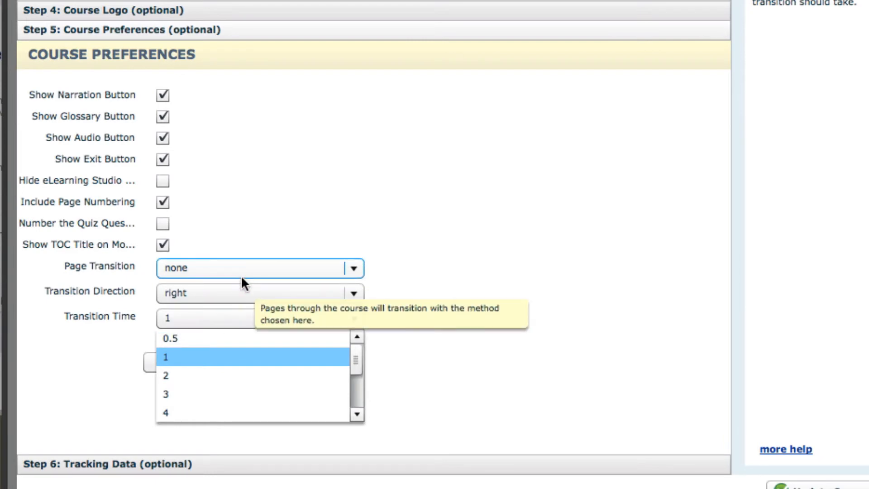
left_click(252, 270)
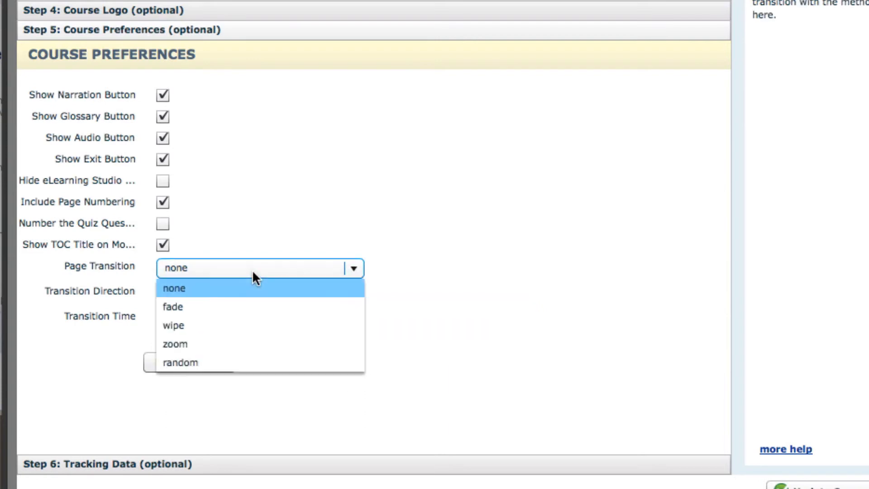
left_click(304, 316)
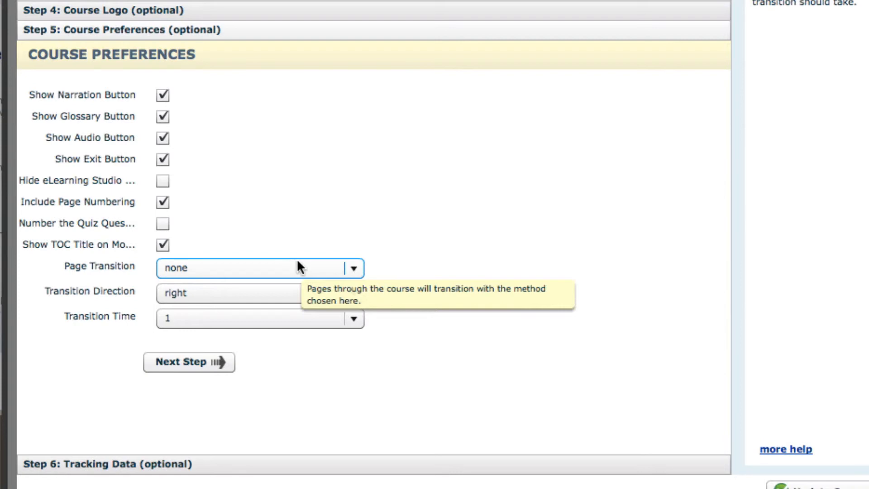
left_click(249, 317)
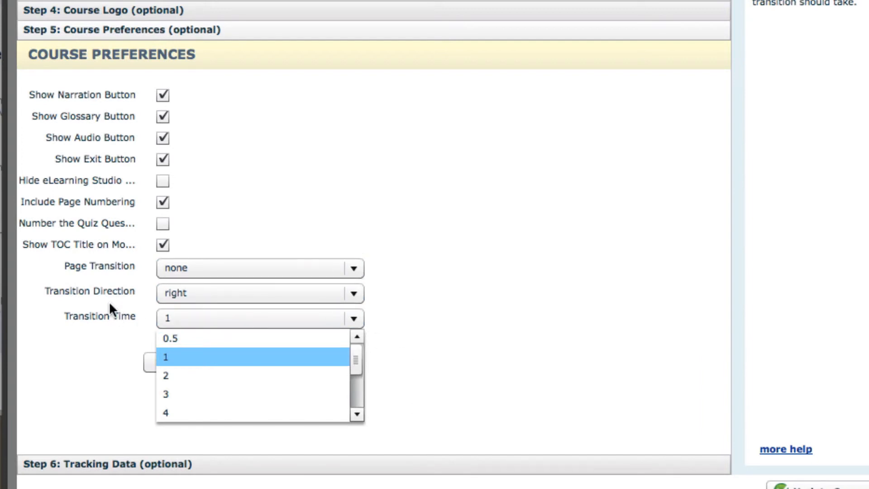
left_click(166, 271)
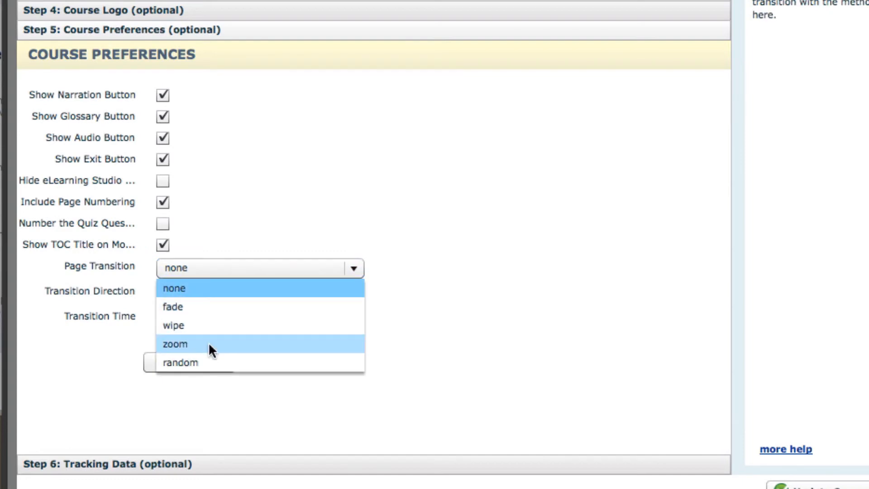
left_click(429, 341)
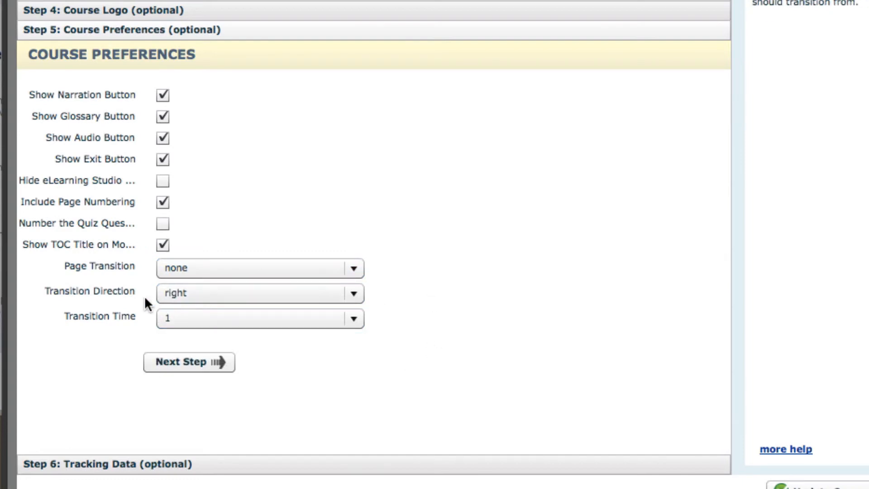
Proceed to the data tracking properties, try browsed as the course completion status, and set it to None
left_click(202, 358)
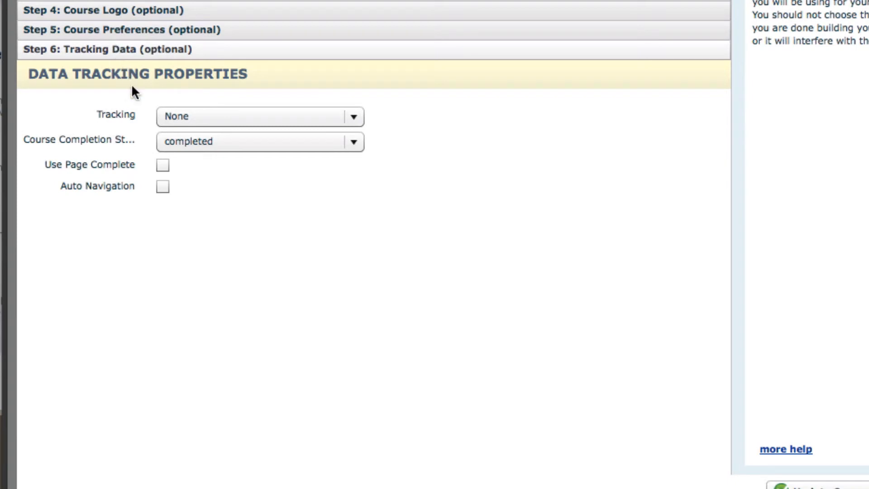
left_click(202, 142)
left_click_drag(356, 208, 355, 198)
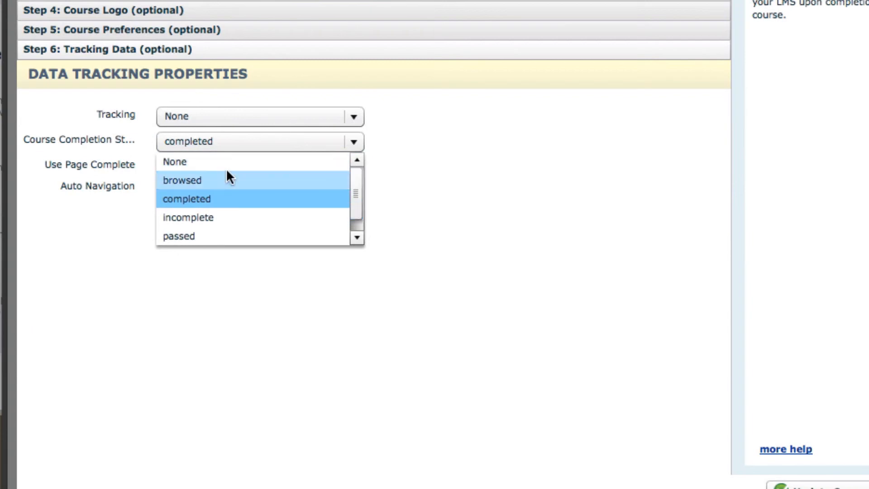
left_click(227, 179)
left_click(241, 142)
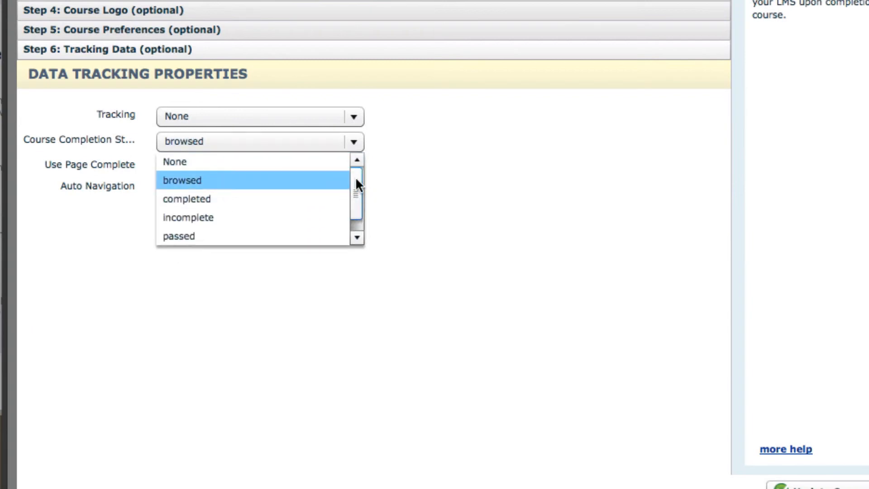
left_click(325, 163)
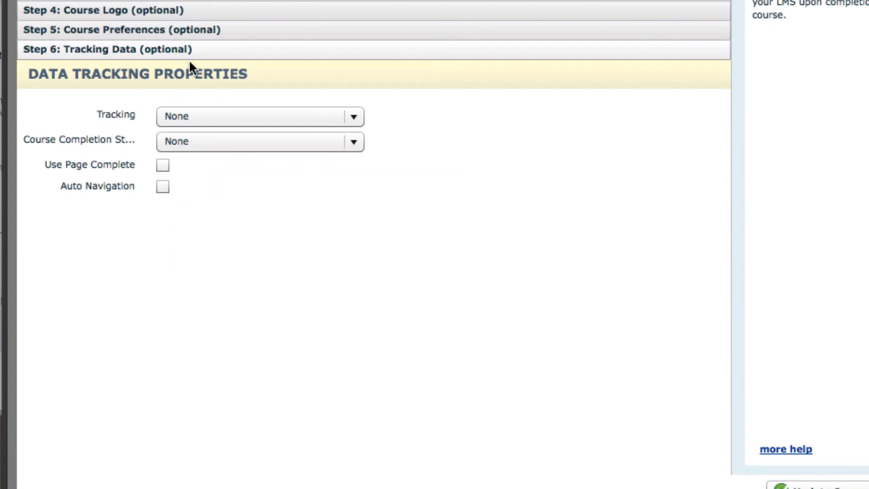
Update the course from its preferences and preview the whole course, moving the preview window over the storyboard
left_click(189, 29)
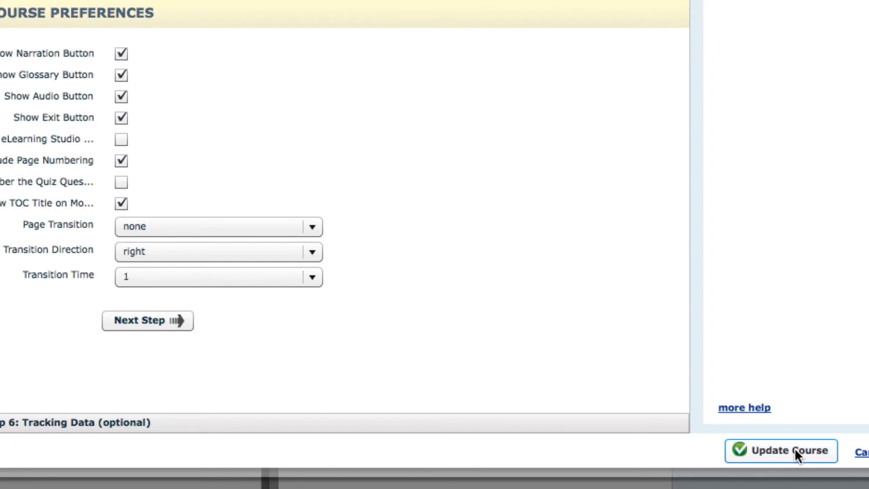
left_click(795, 448)
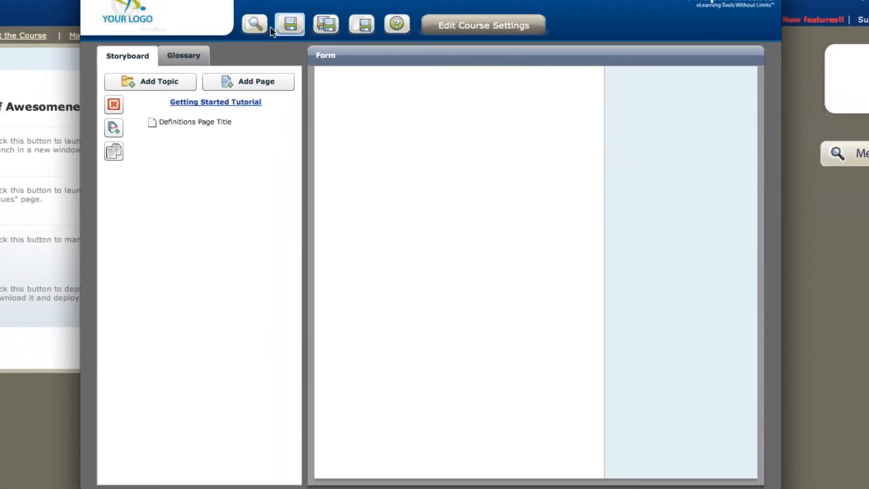
left_click(254, 24)
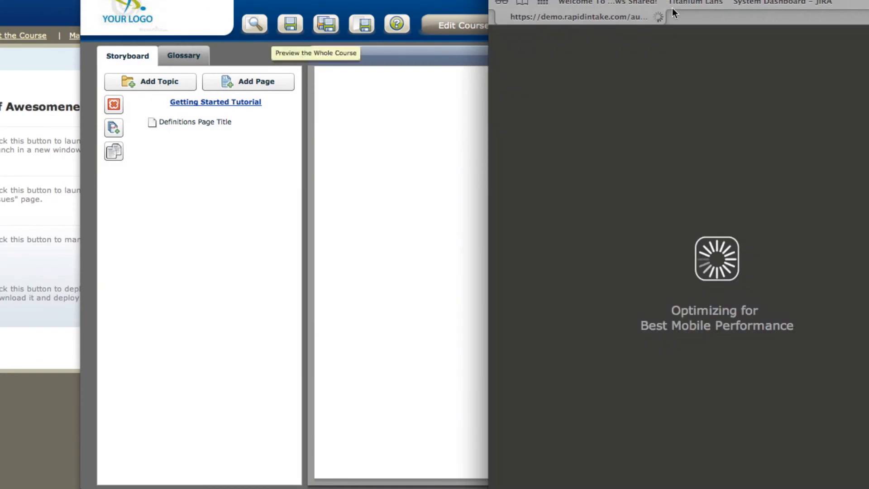
left_click_drag(672, 1, 257, 0)
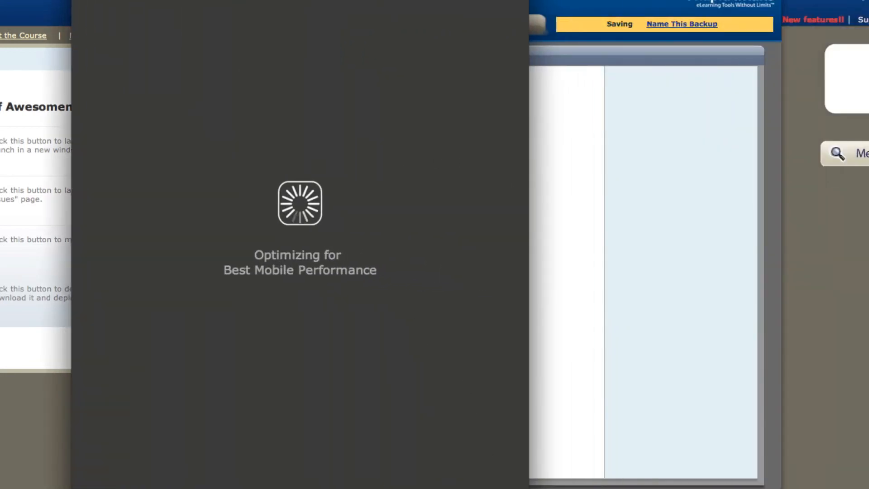